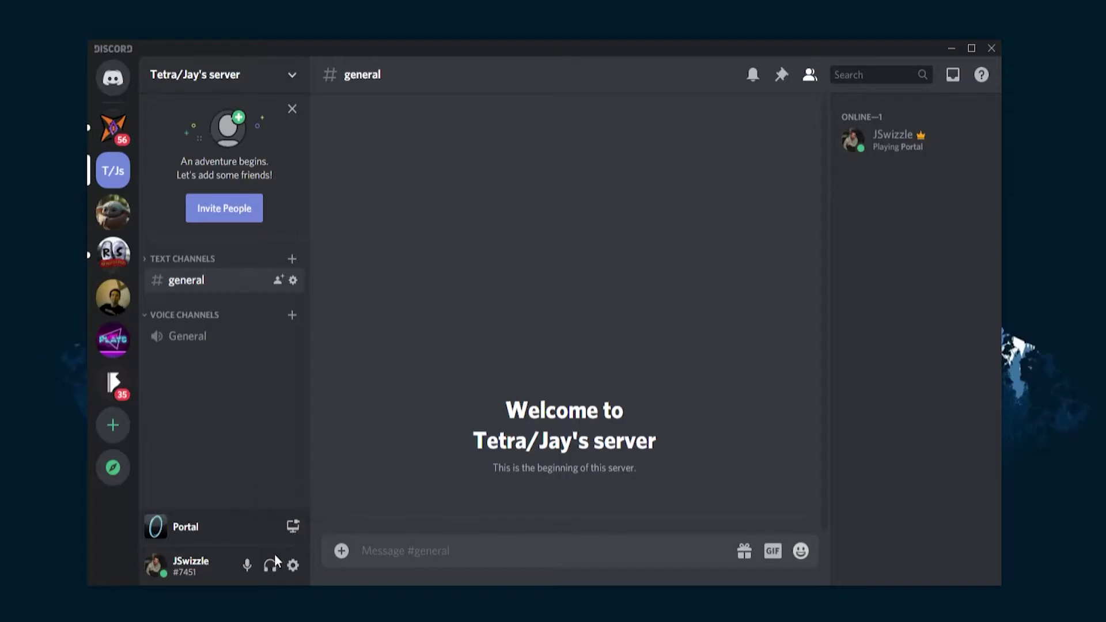
Stream Portal live to the General voice channel at 720 resolution and 30 fps, and move the stream preview over the channel list
click(294, 528)
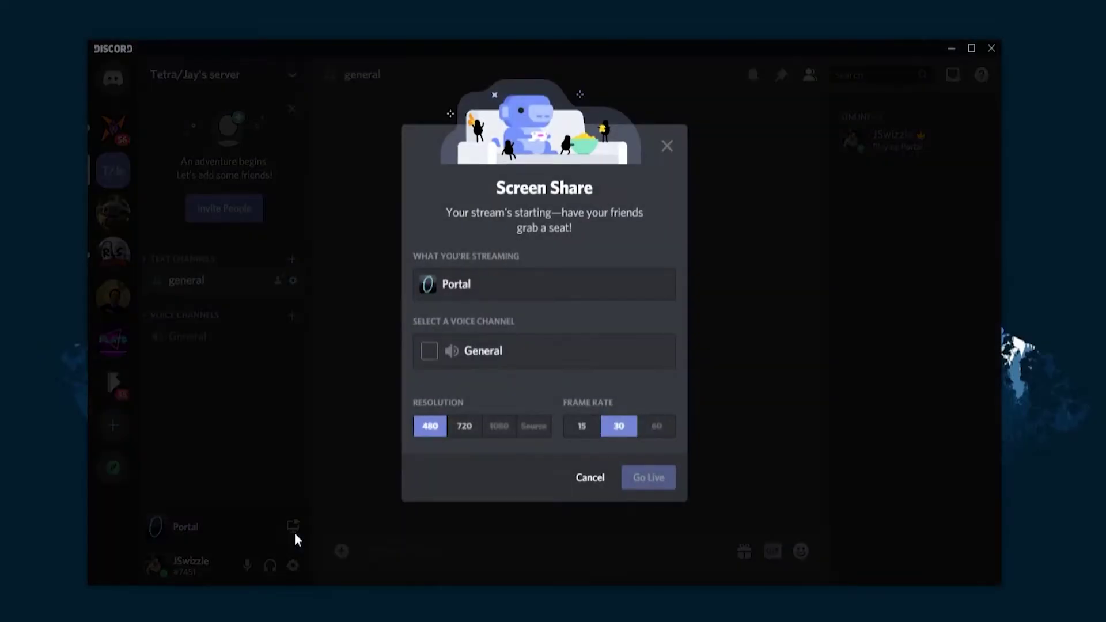
click(431, 351)
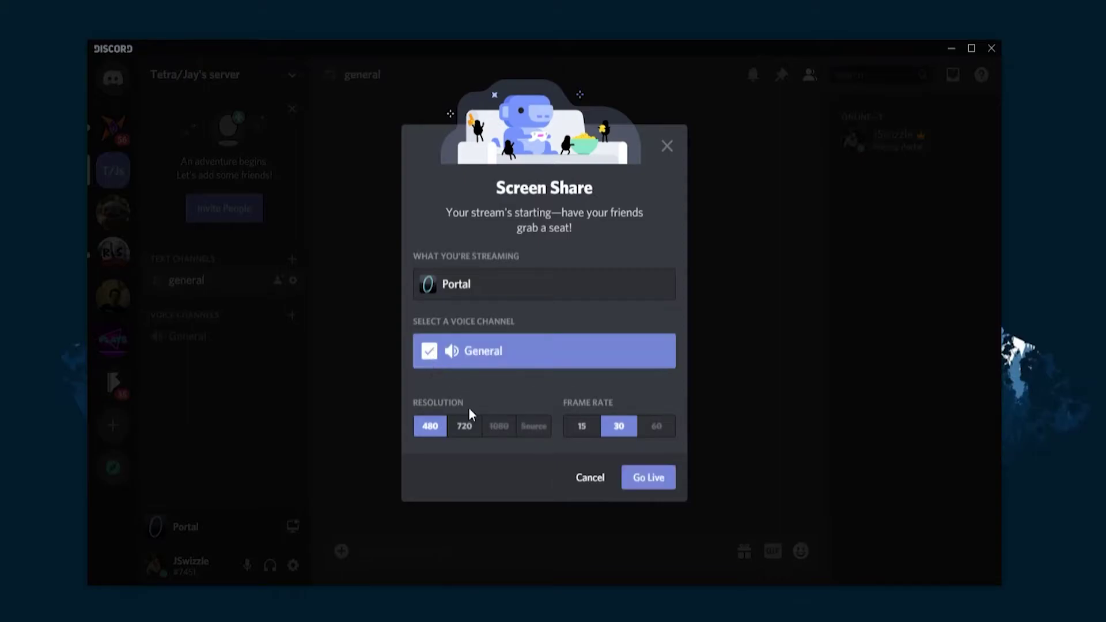
click(466, 431)
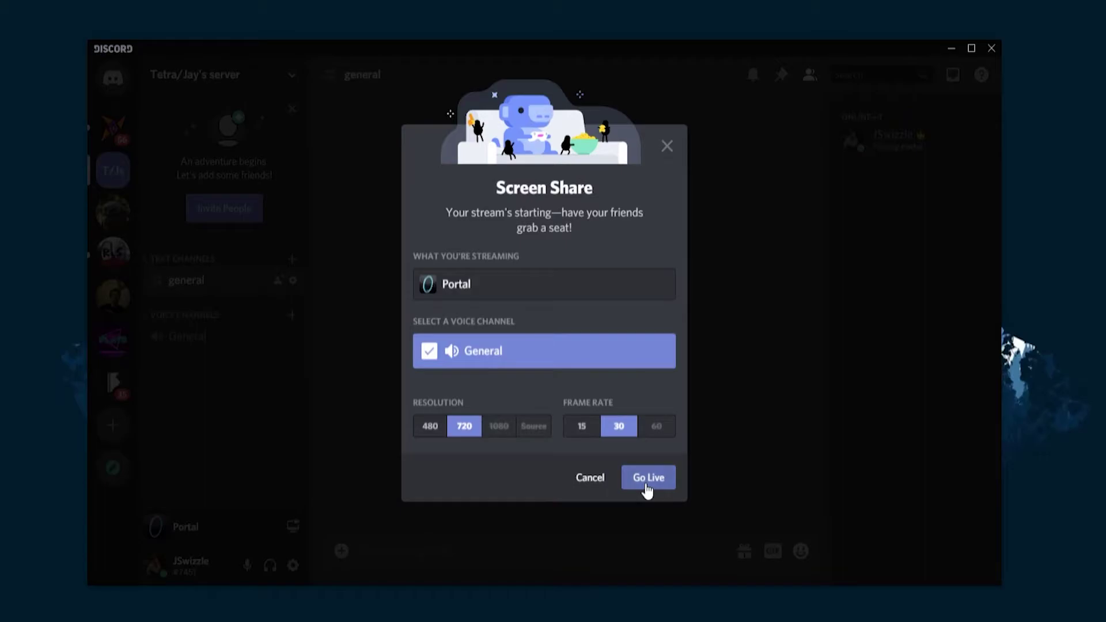
click(645, 487)
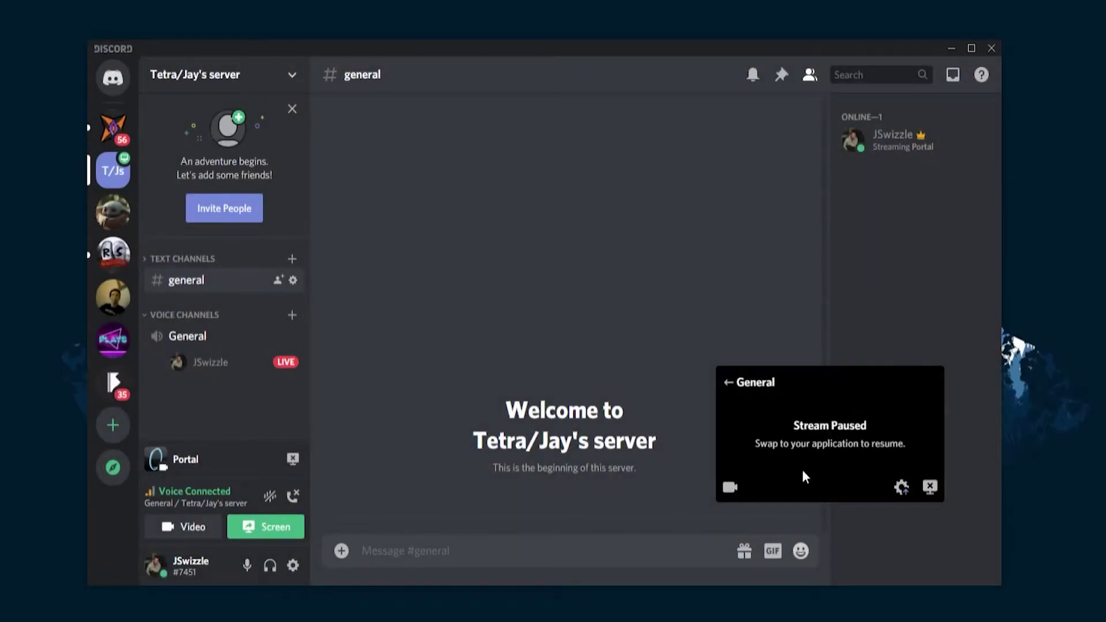
drag(826, 420, 529, 279)
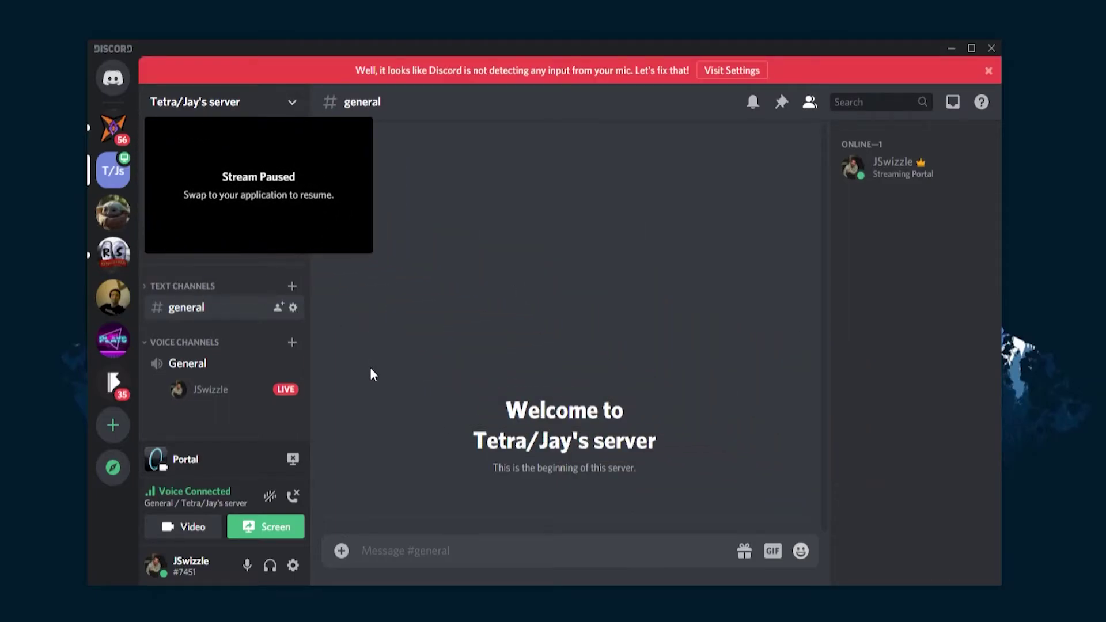
Try to set the Portal stream's resolution to 1080p, and stop the stream
mouse_move(334, 153)
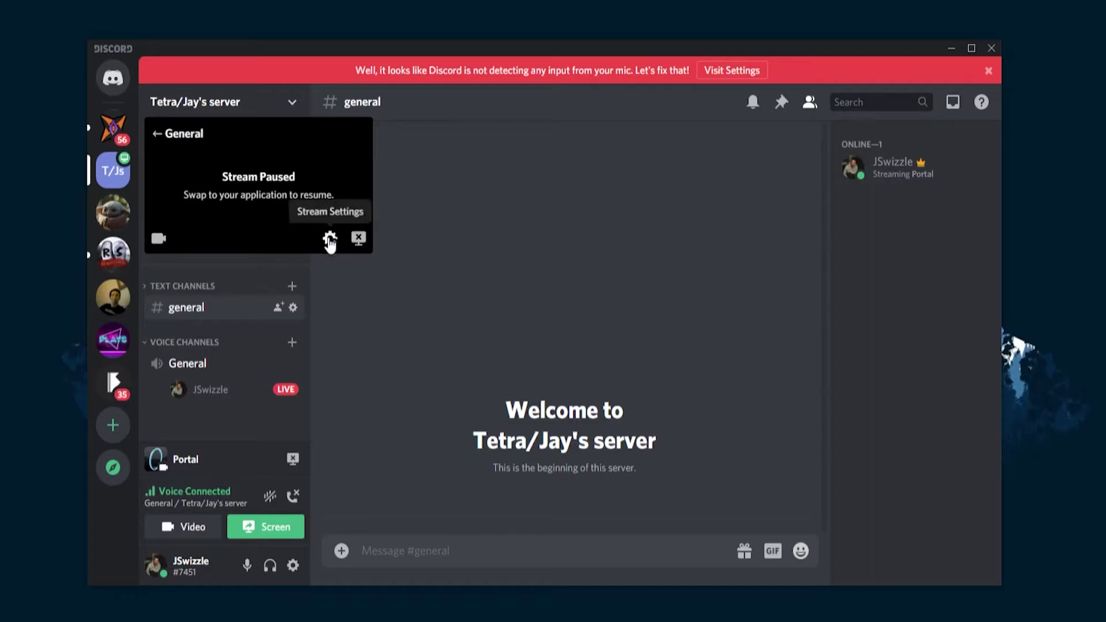
click(330, 240)
mouse_move(380, 135)
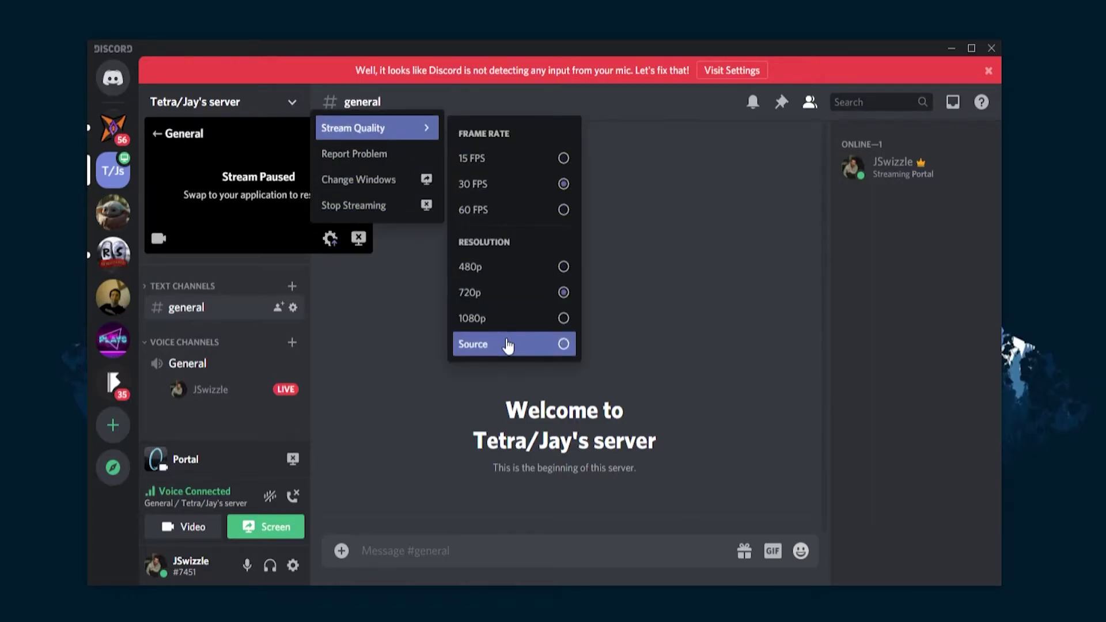
click(513, 322)
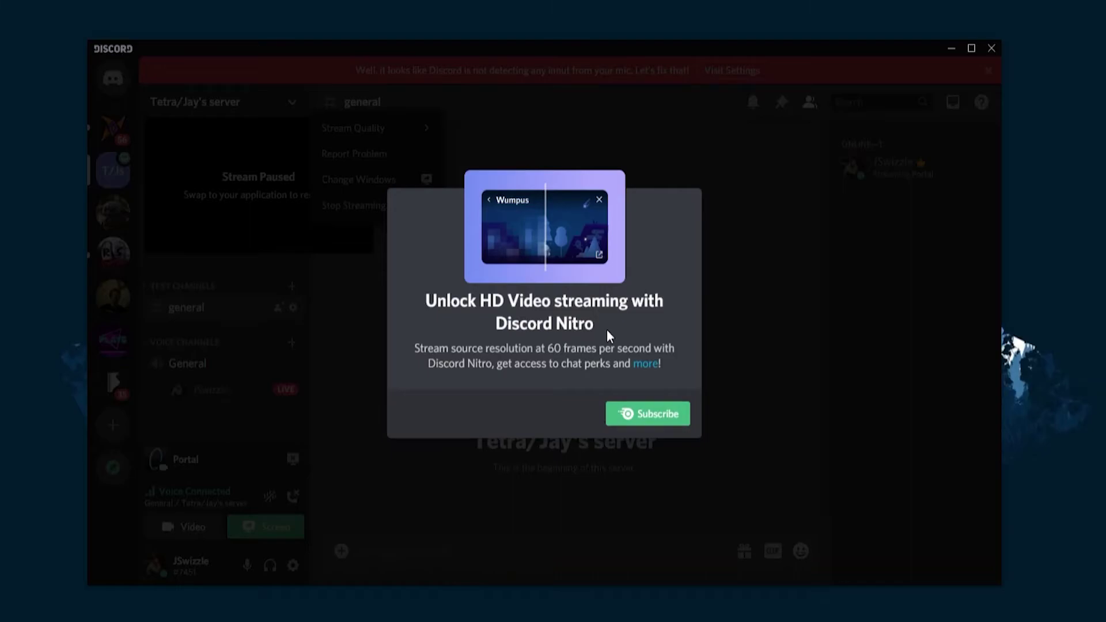
click(727, 300)
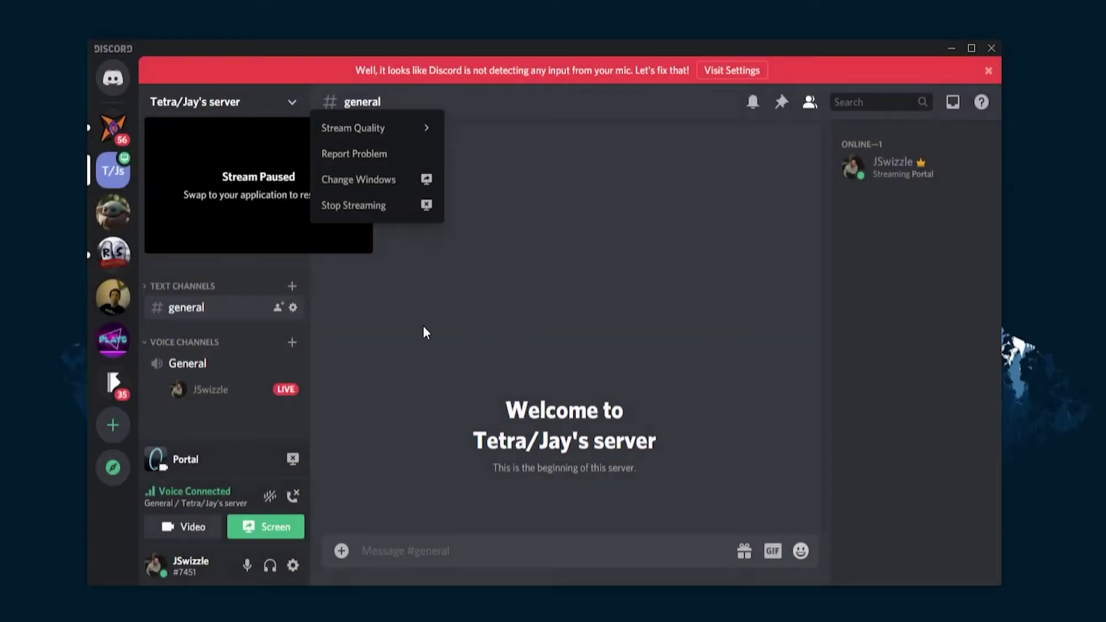
click(292, 460)
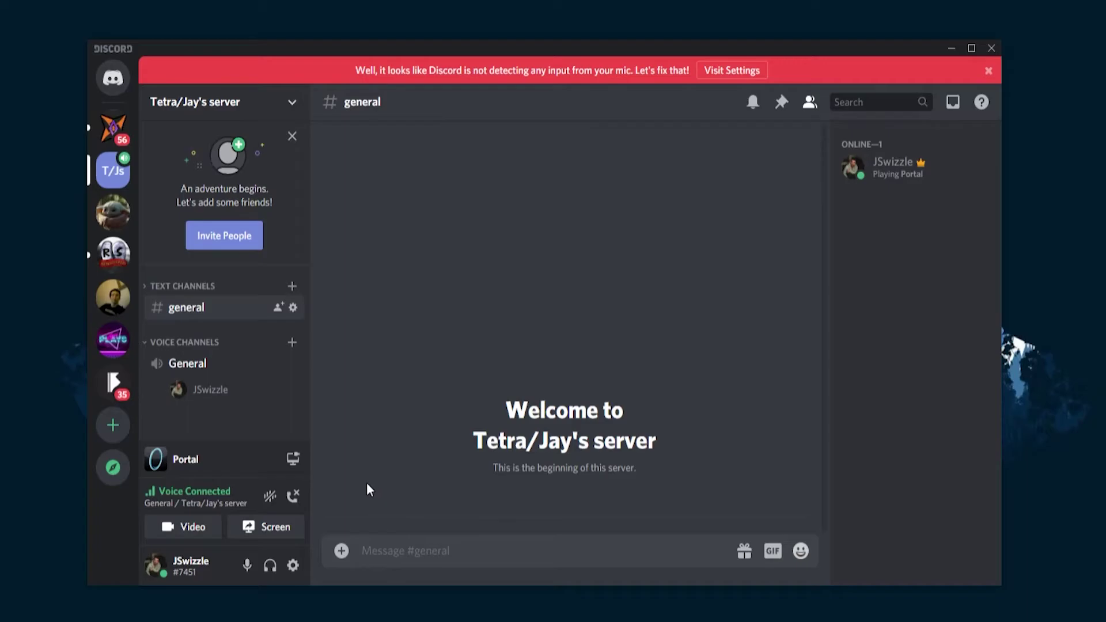
Examine the Game Activity settings and the running programs that can be added as a game, then close the settings
click(293, 567)
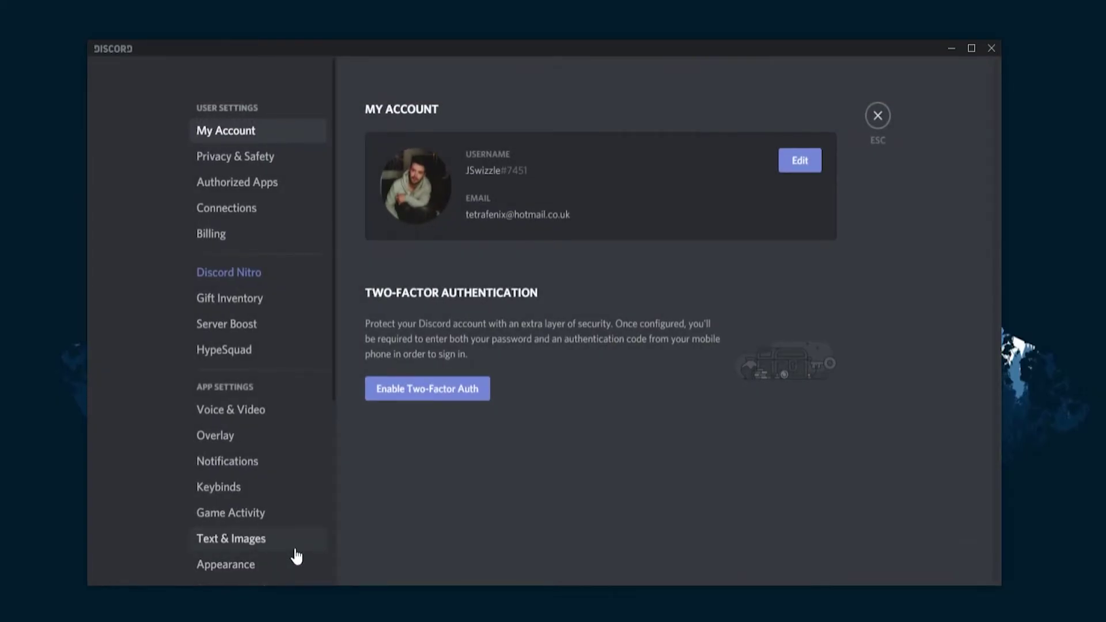
click(249, 521)
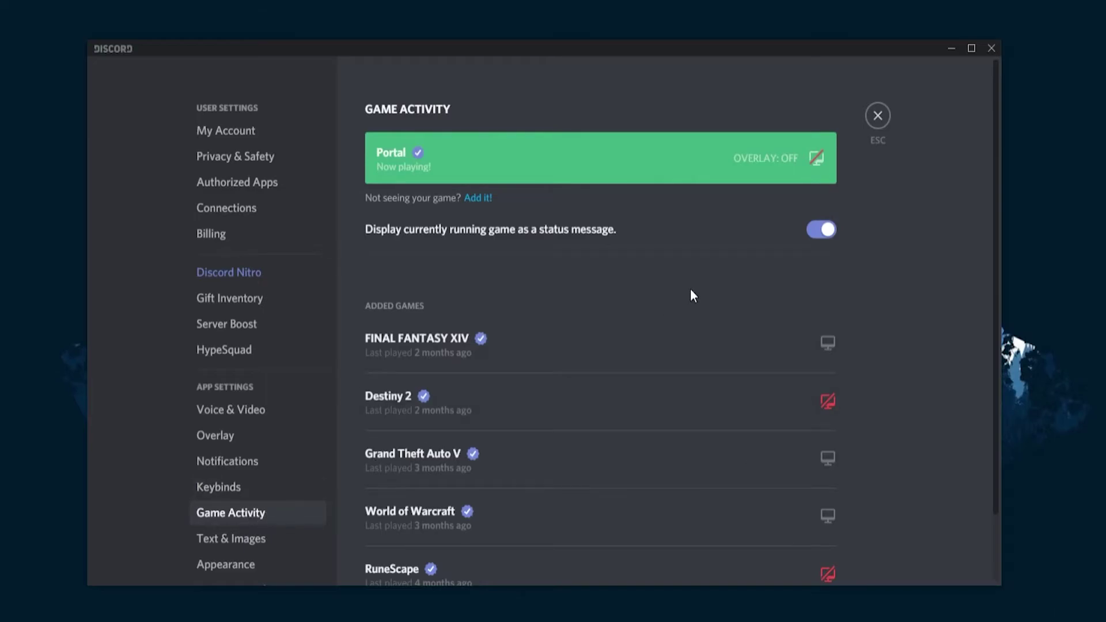
click(478, 198)
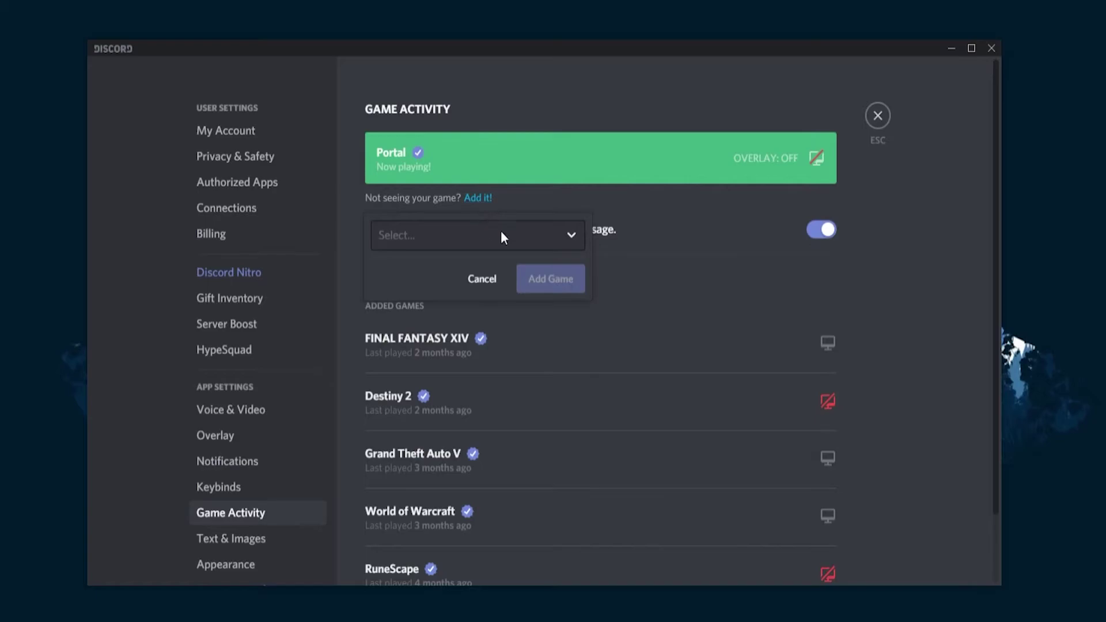
click(573, 242)
scroll(537, 311, down, 2)
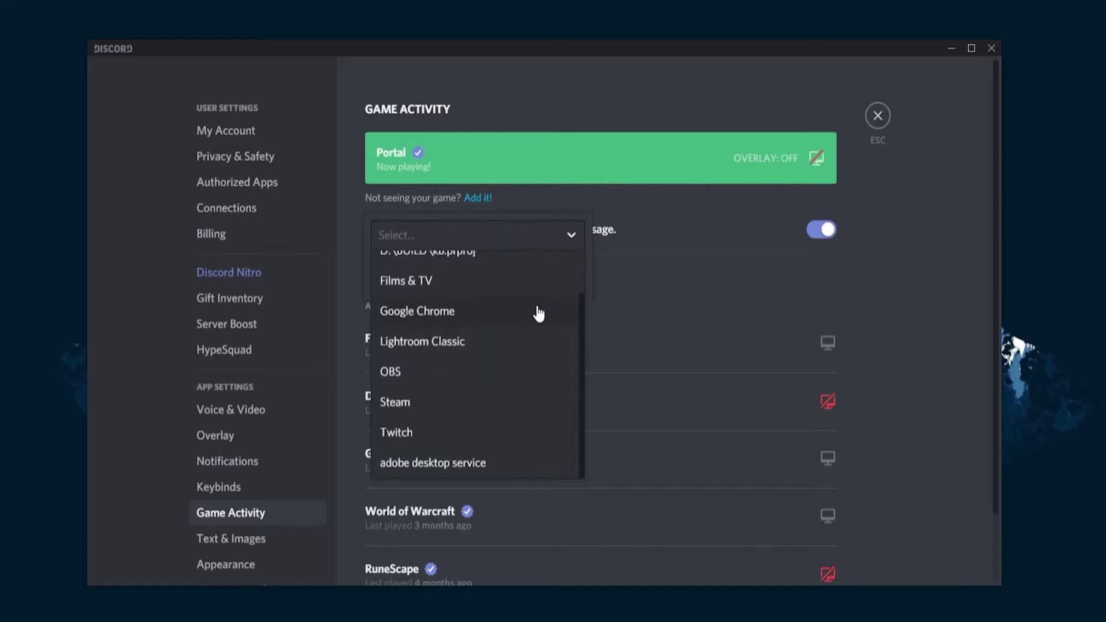
scroll(536, 322, up, 2)
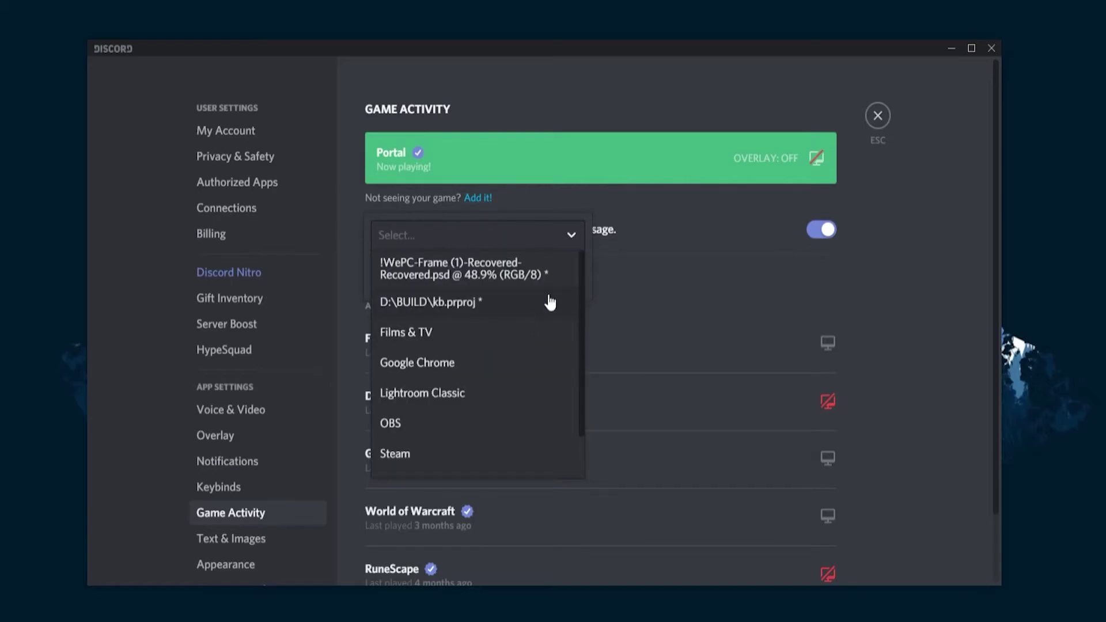
click(641, 277)
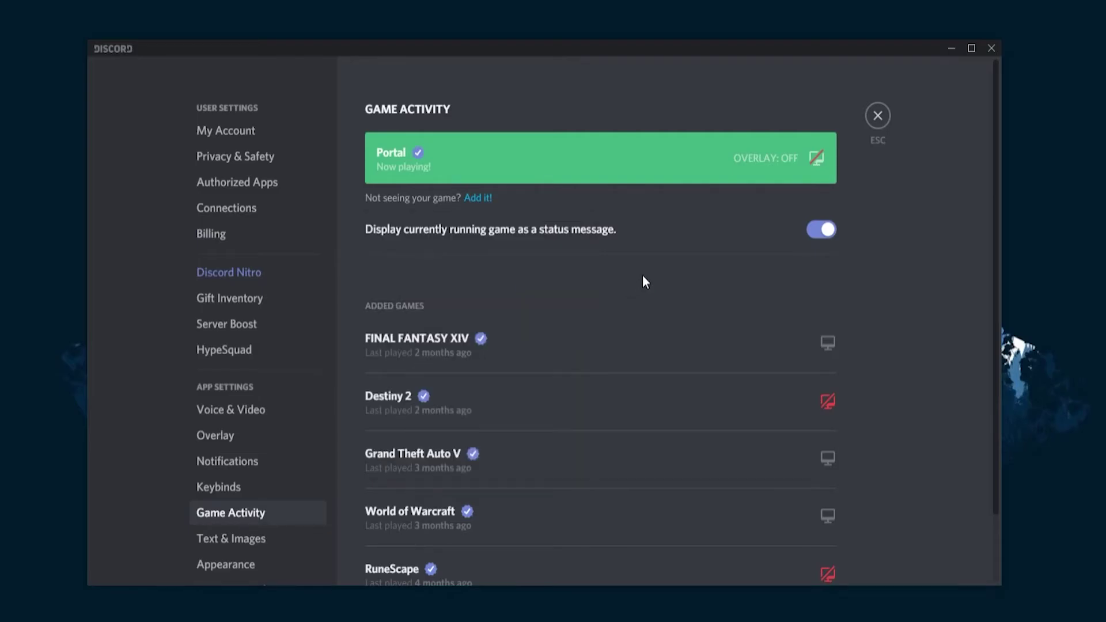
click(877, 117)
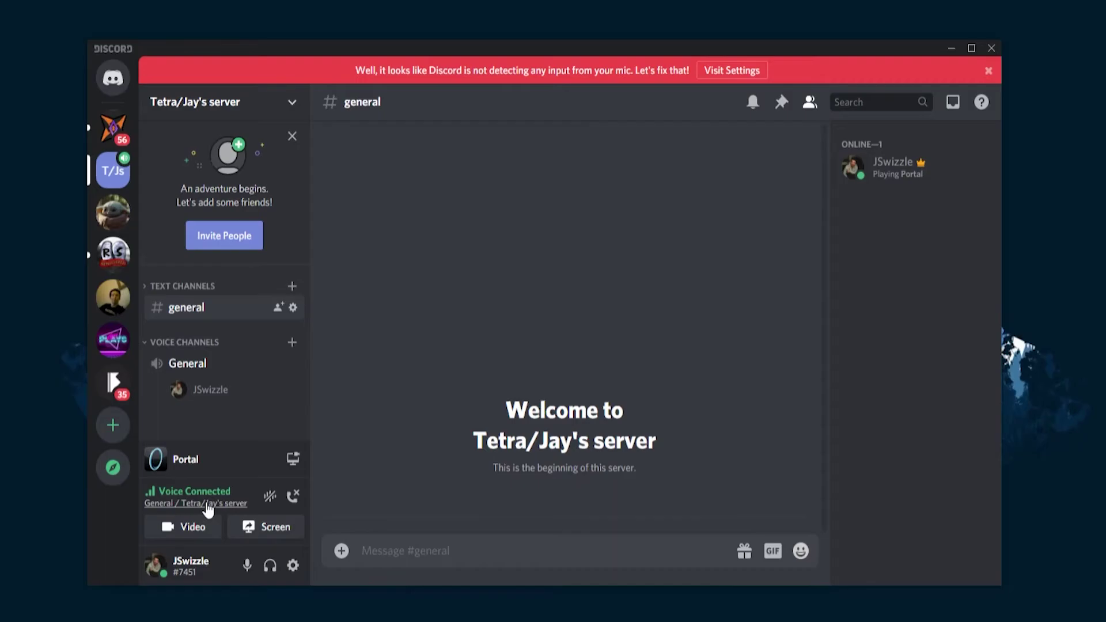
Share the #general Discord window to the General voice channel at 480 resolution and 30 fps, and move the preview over the member list
click(254, 538)
click(476, 297)
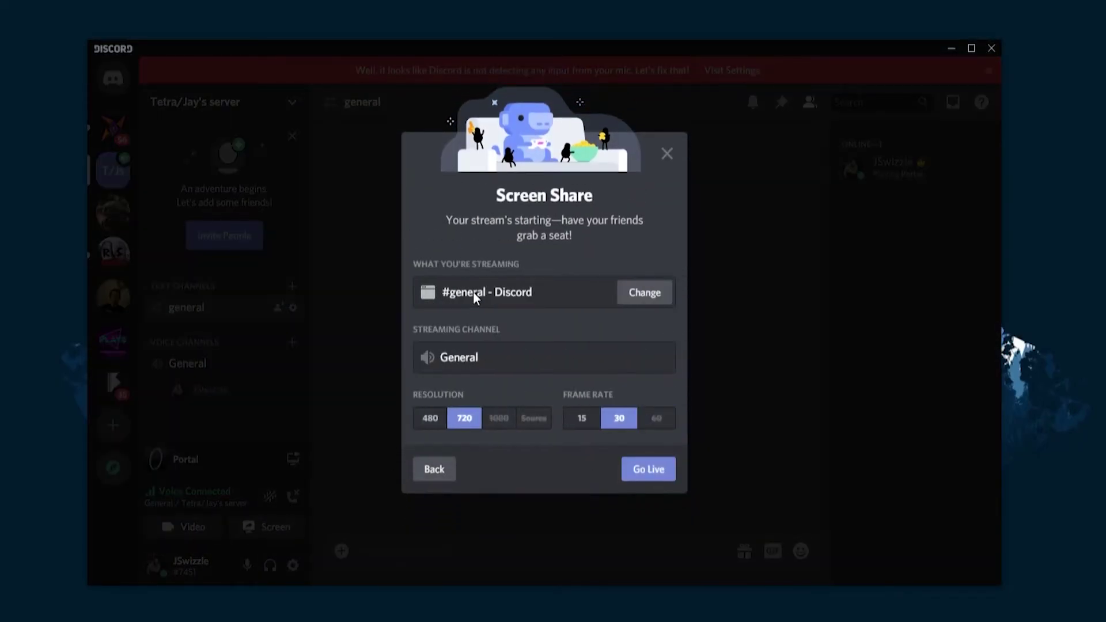
click(432, 426)
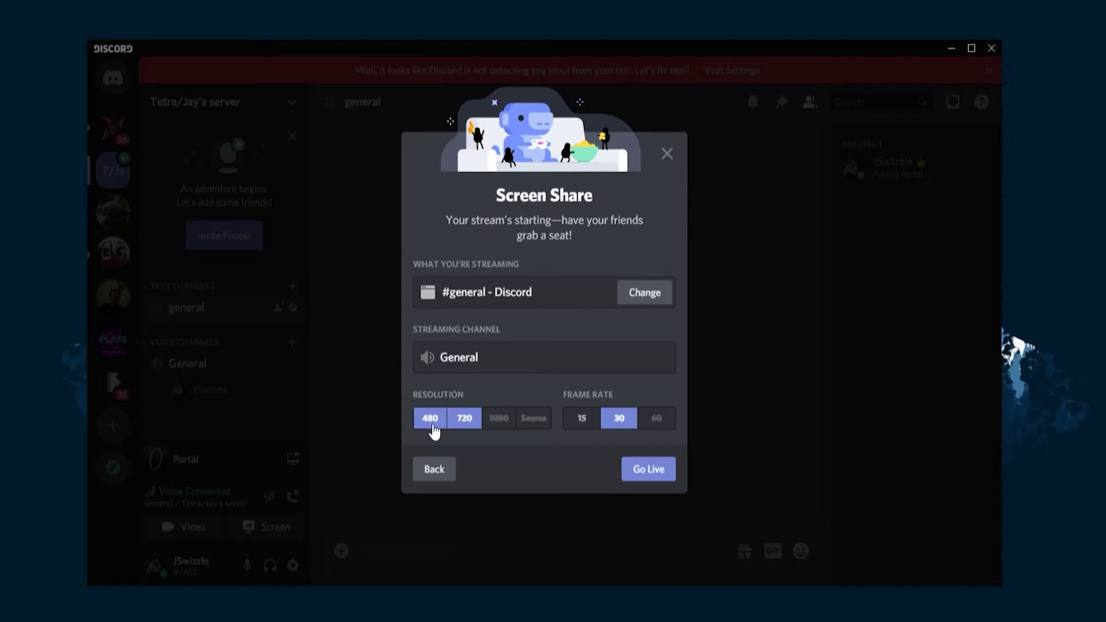
click(638, 470)
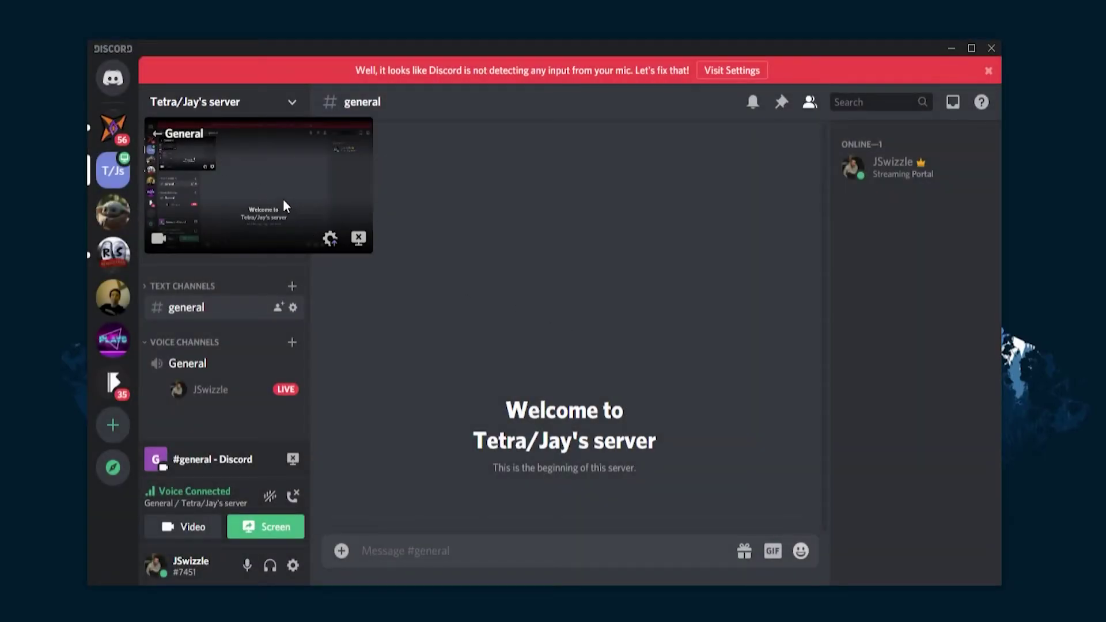
drag(283, 200, 608, 300)
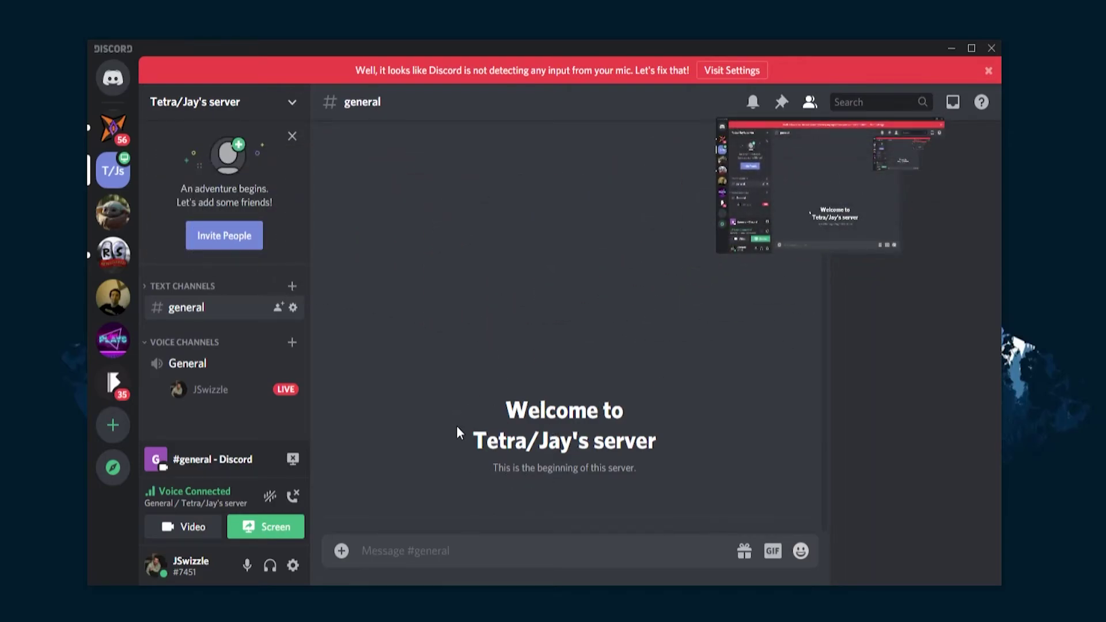
Post the message "Screen inception" in the general text channel
text(SCREE)
key(BackSpace)
key(BackSpace)
key(BackSpace)
key(BackSpace)
text(creen inception)
key(Return)
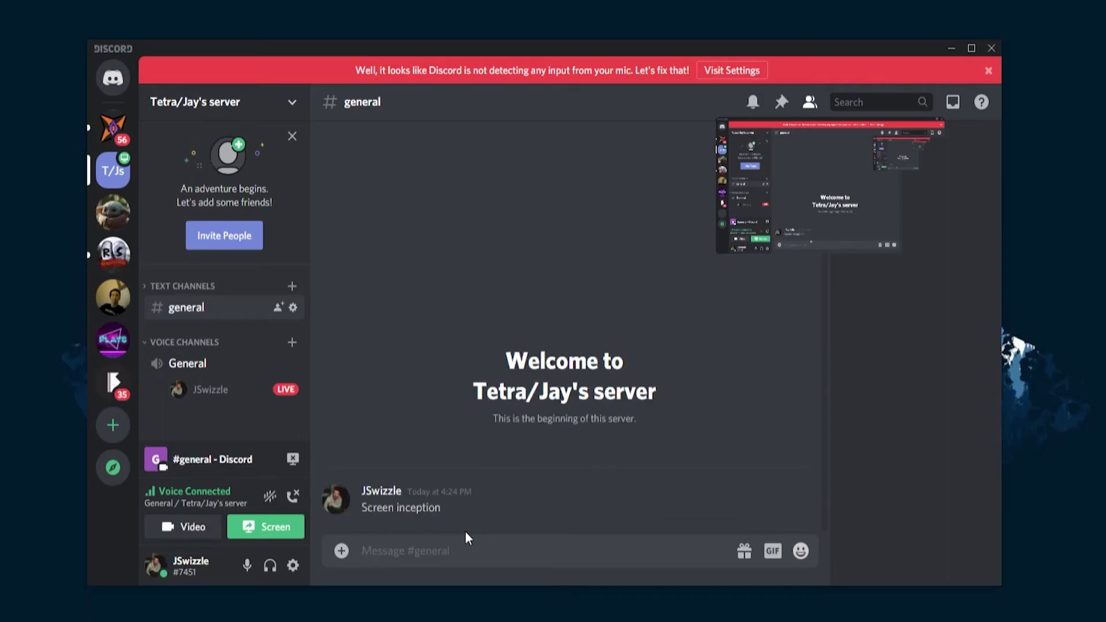
View the profile card and stream preview of the live member in the General voice channel
click(283, 391)
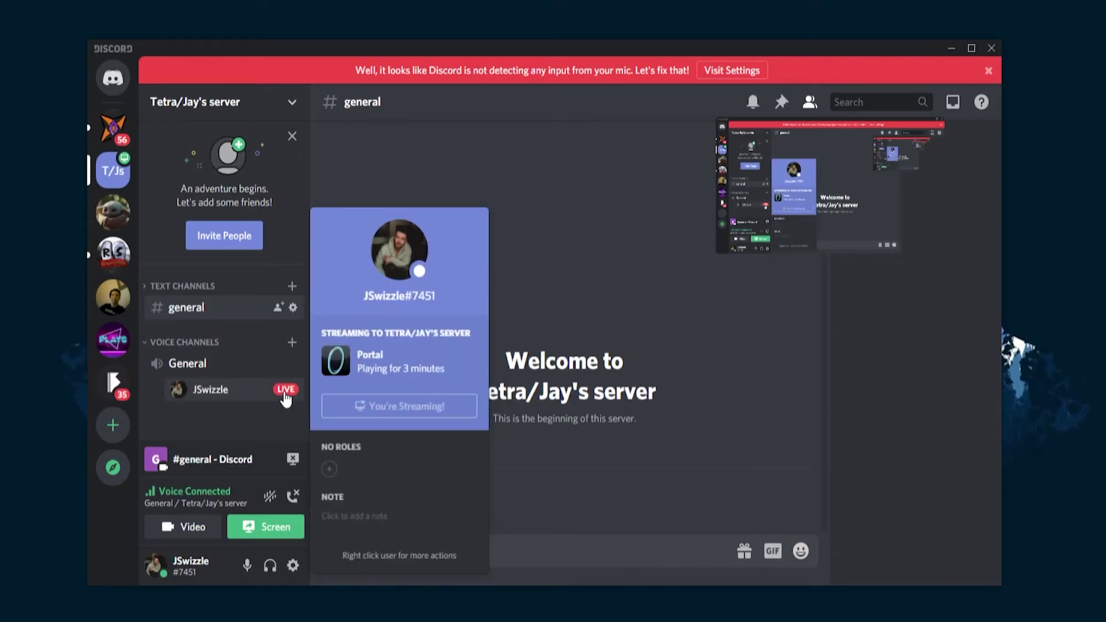
click(290, 397)
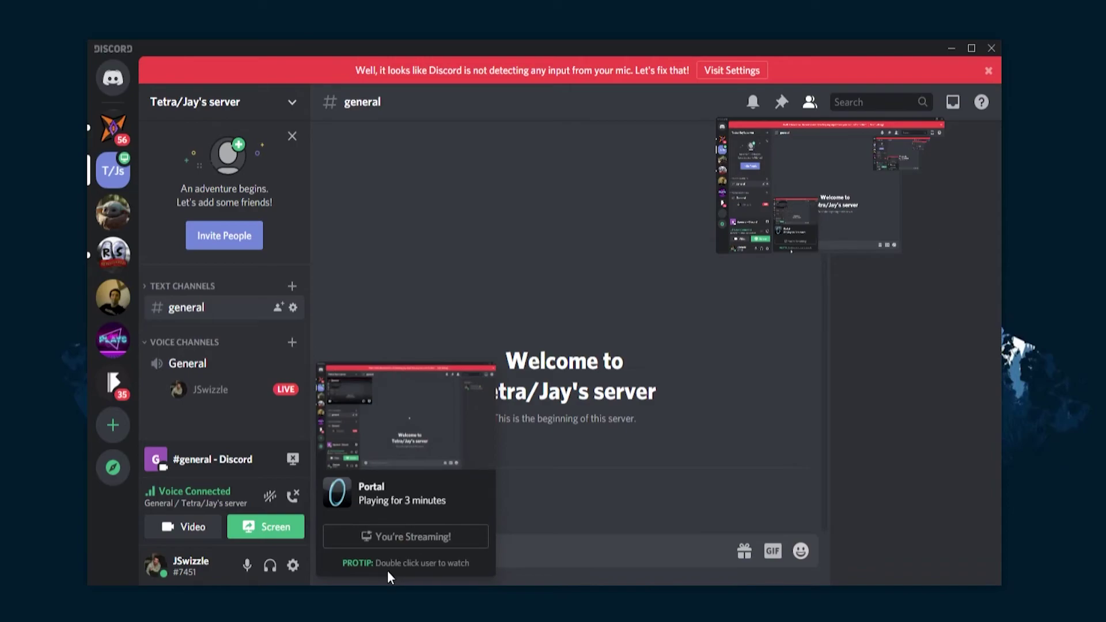